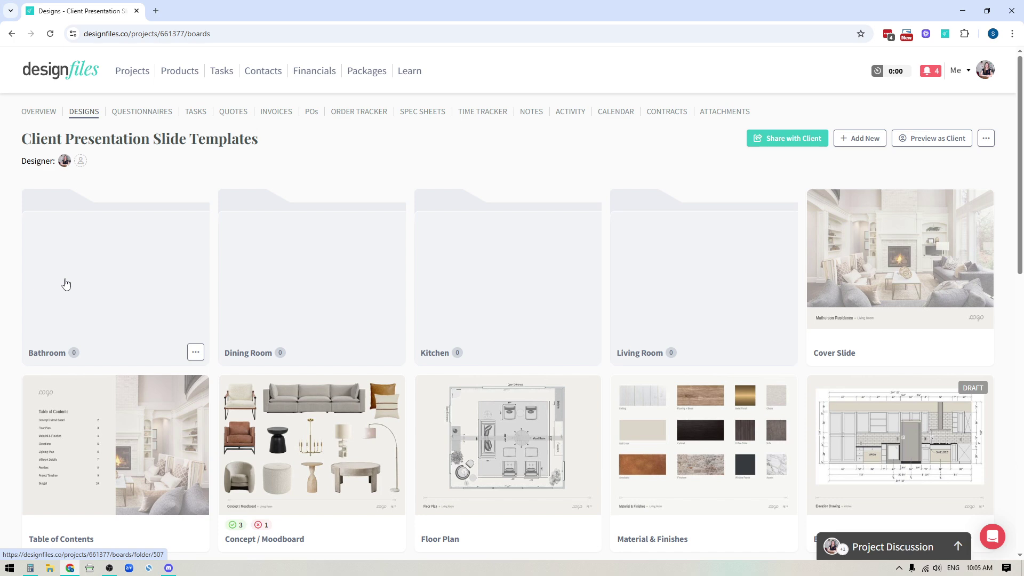
Add a new design folder named 'Final Presentation' beside the room folders.
scroll(681, 222, down, 6)
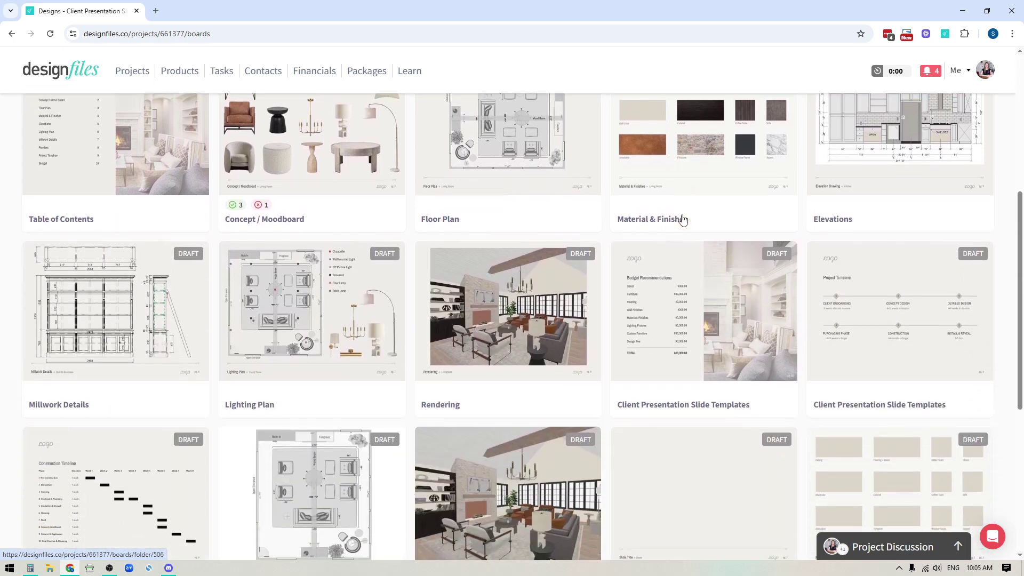
mouse_move(683, 220)
mouse_move(658, 273)
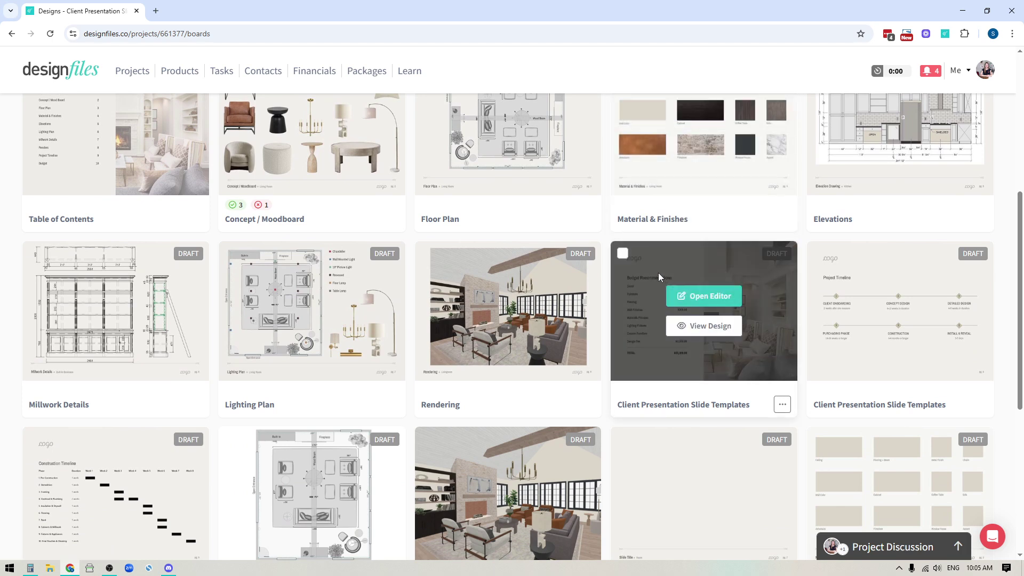
click(658, 273)
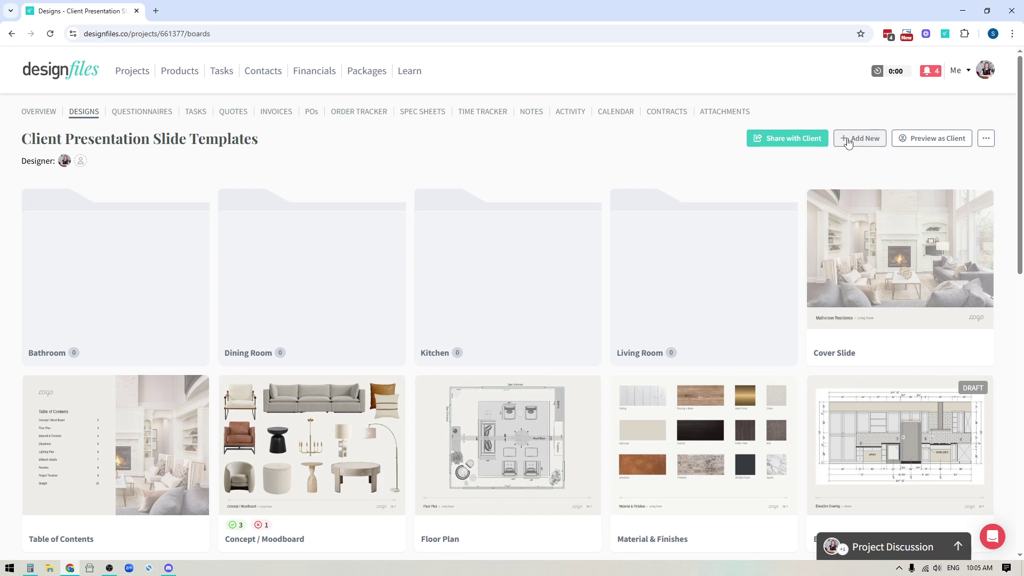
click(870, 142)
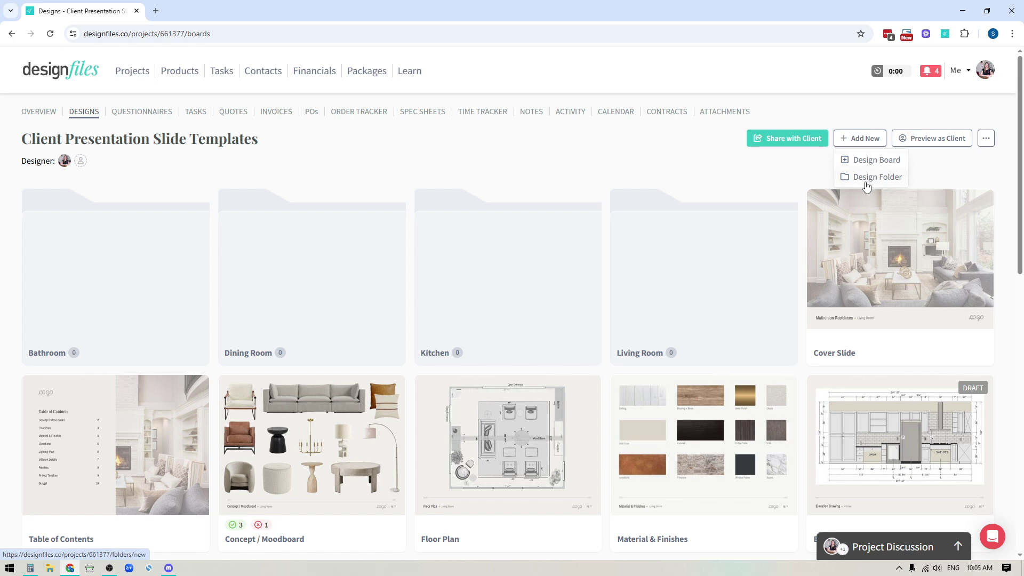
click(894, 182)
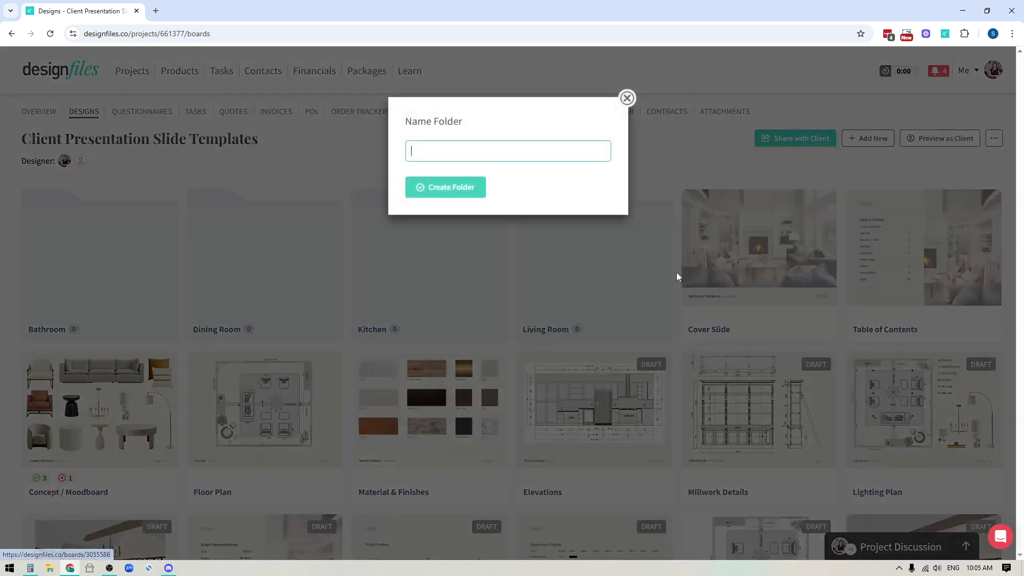
text(Final Pr)
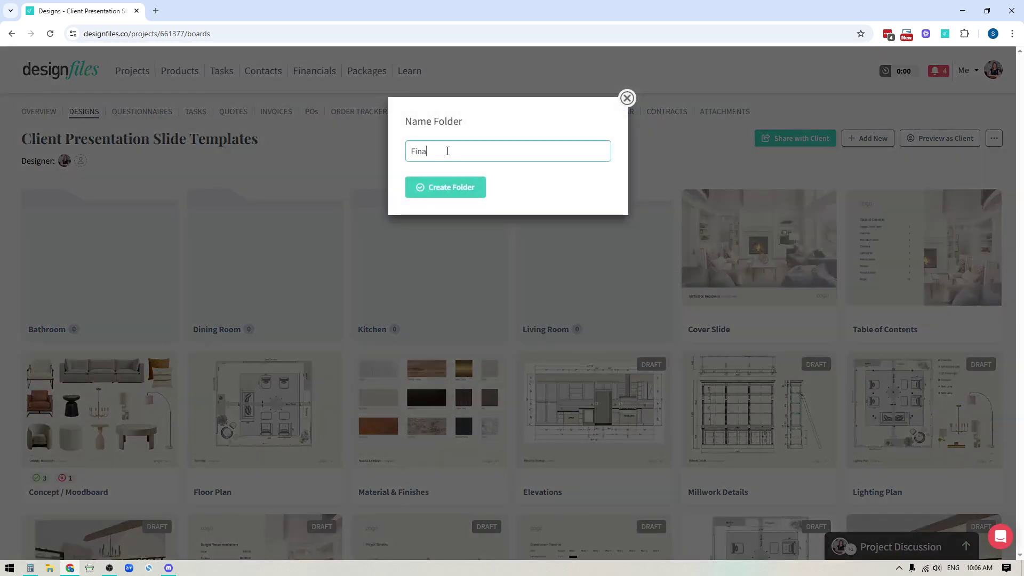
text(esentation)
click(447, 189)
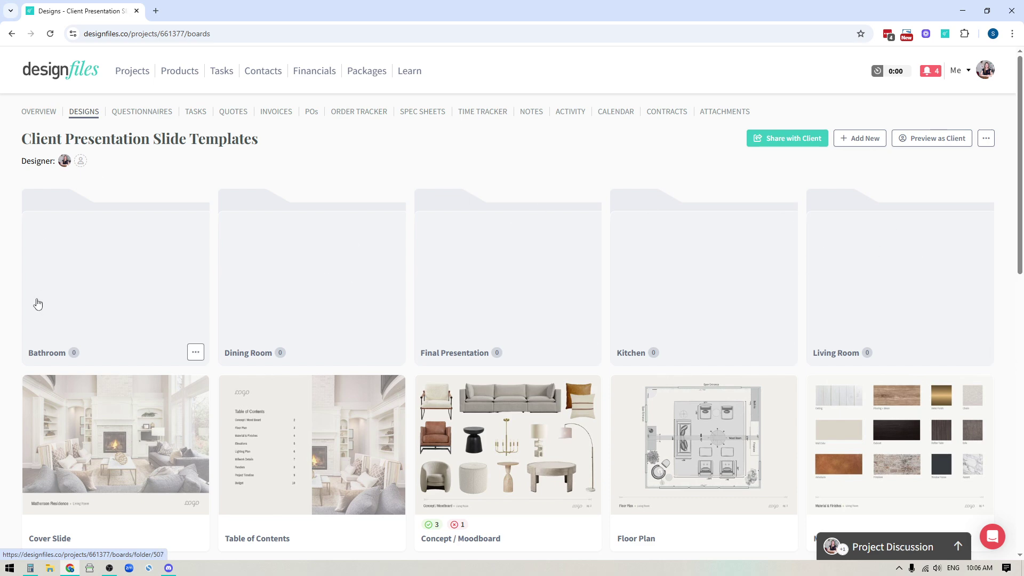
Tick the Cover Slide, Table of Contents, Concept / Moodboard, Floor Plan and Material & Finishes boards.
scroll(383, 336, down, 2)
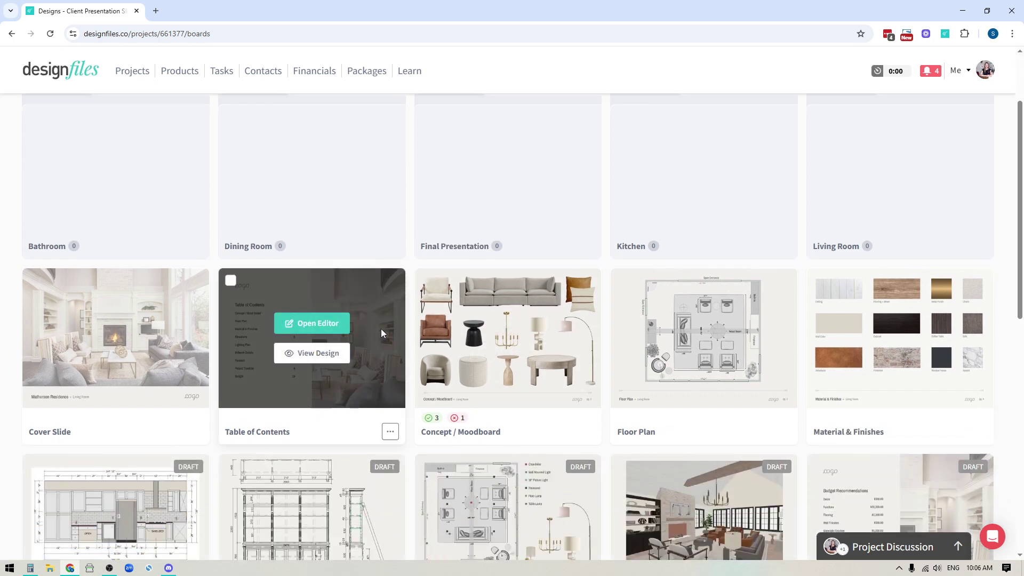
scroll(439, 320, down, 2)
scroll(438, 320, up, 1)
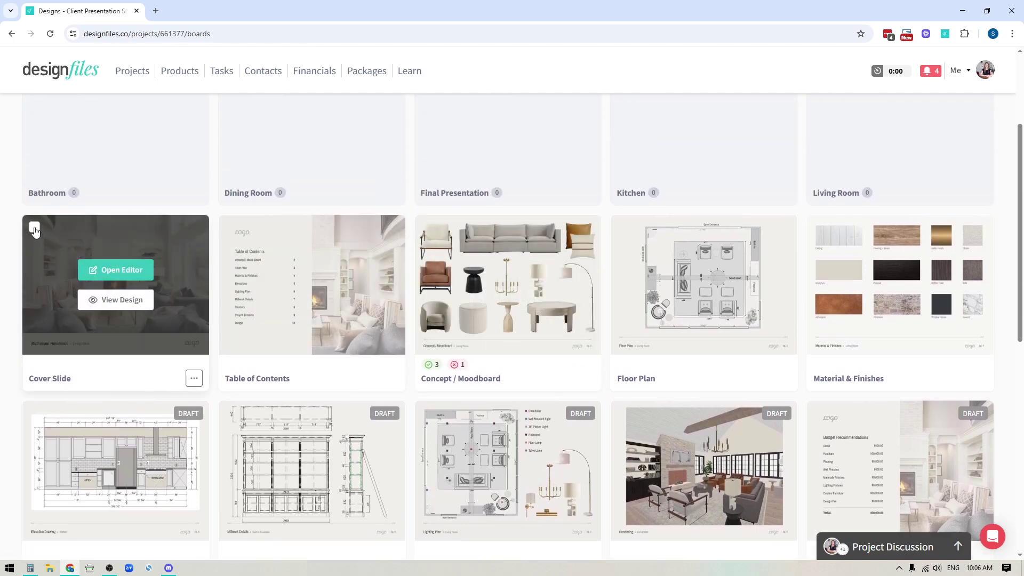
click(34, 228)
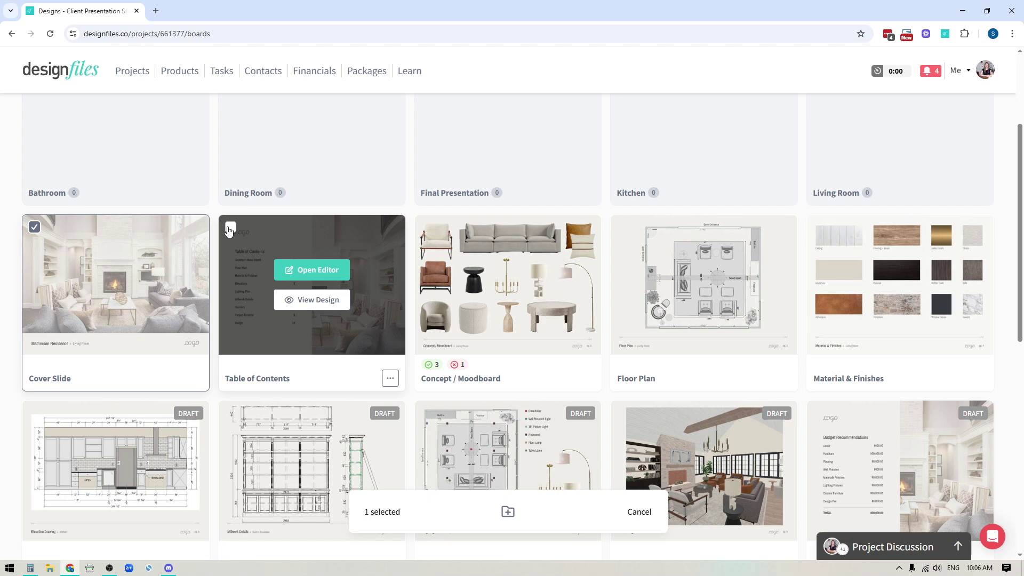
click(230, 227)
click(426, 227)
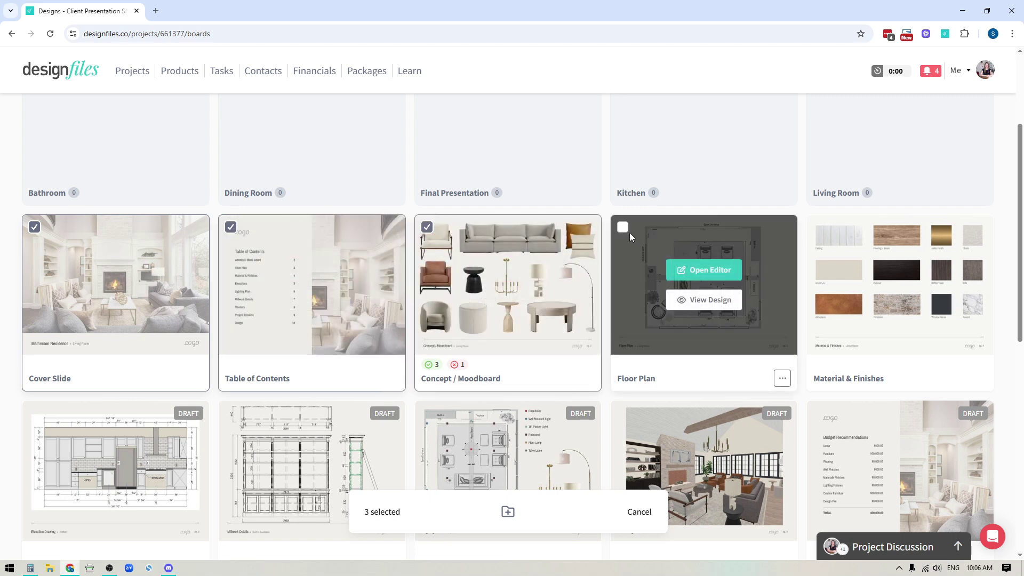
click(622, 227)
click(819, 228)
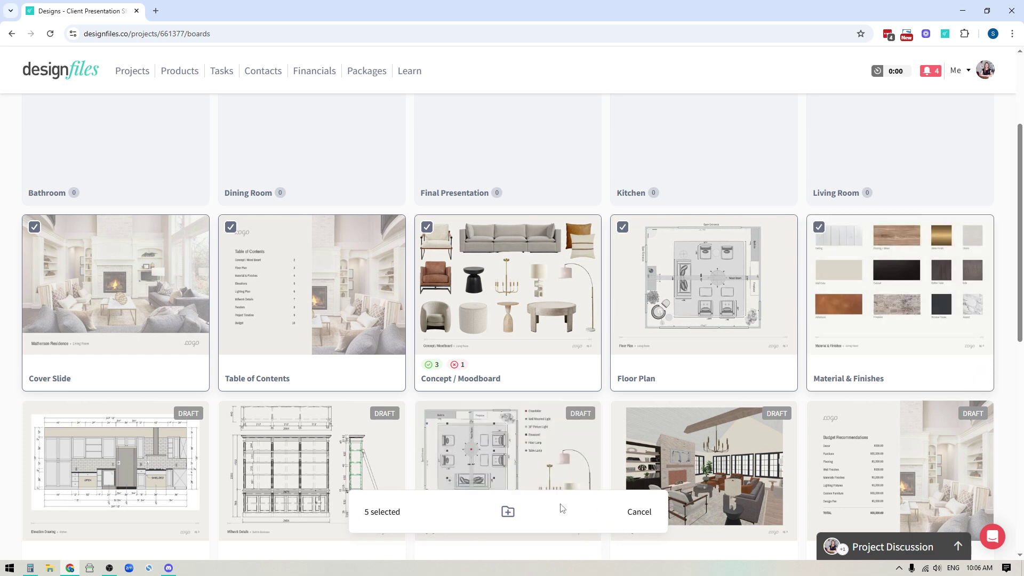
drag(372, 512, 401, 514)
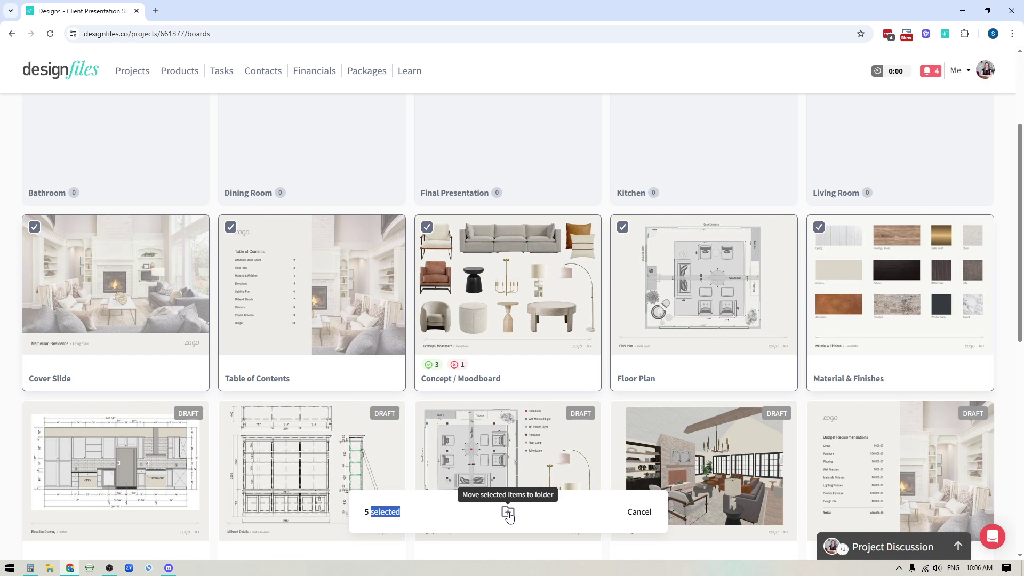
Move the five checked boards to the Final Presentation destination folder.
click(508, 512)
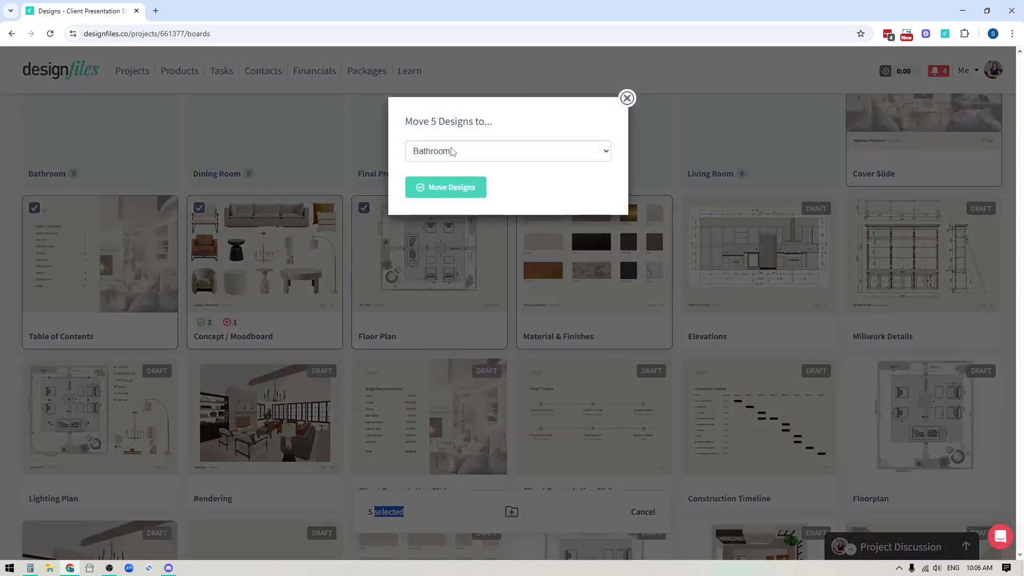
click(515, 155)
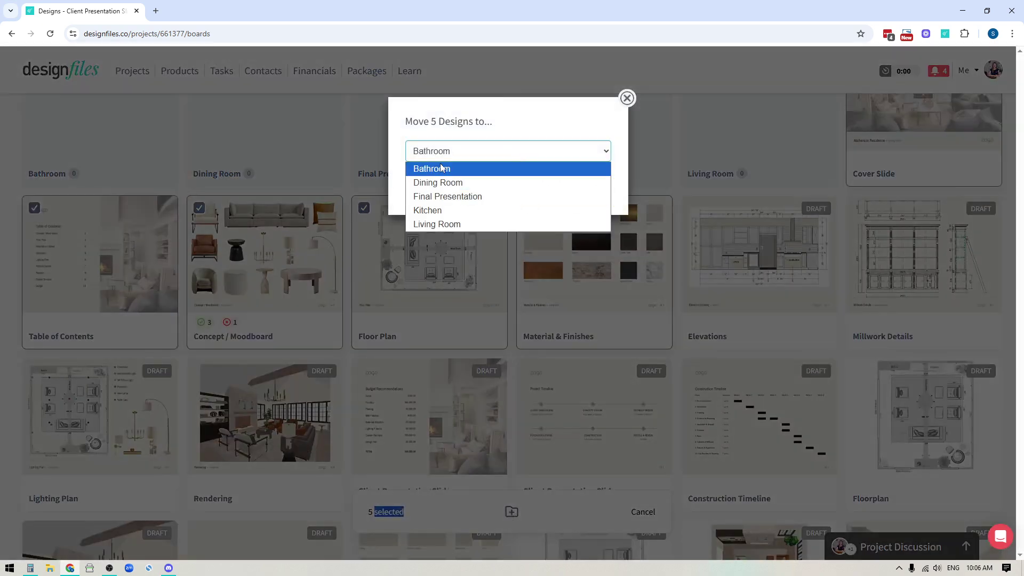
click(432, 197)
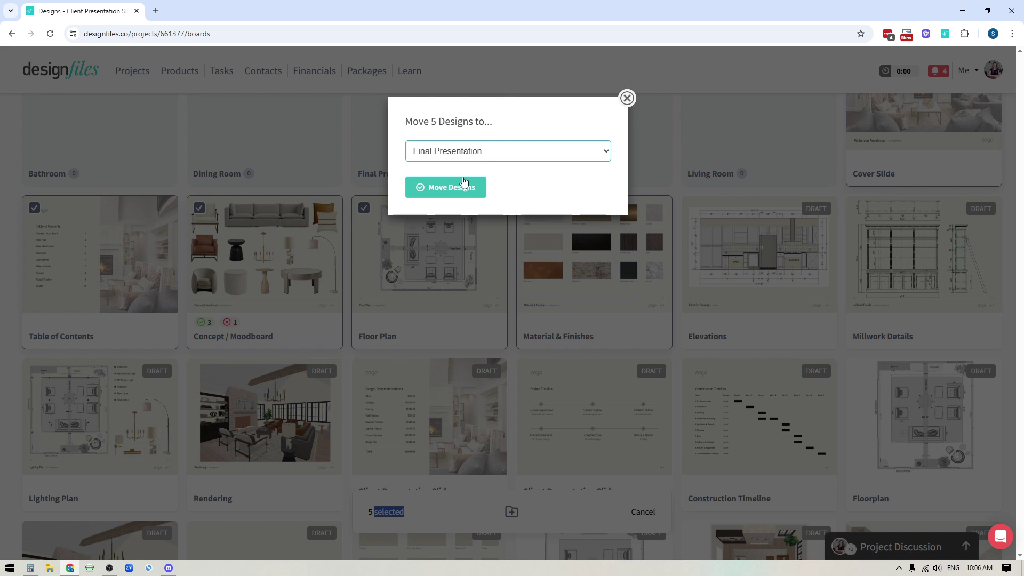
click(454, 188)
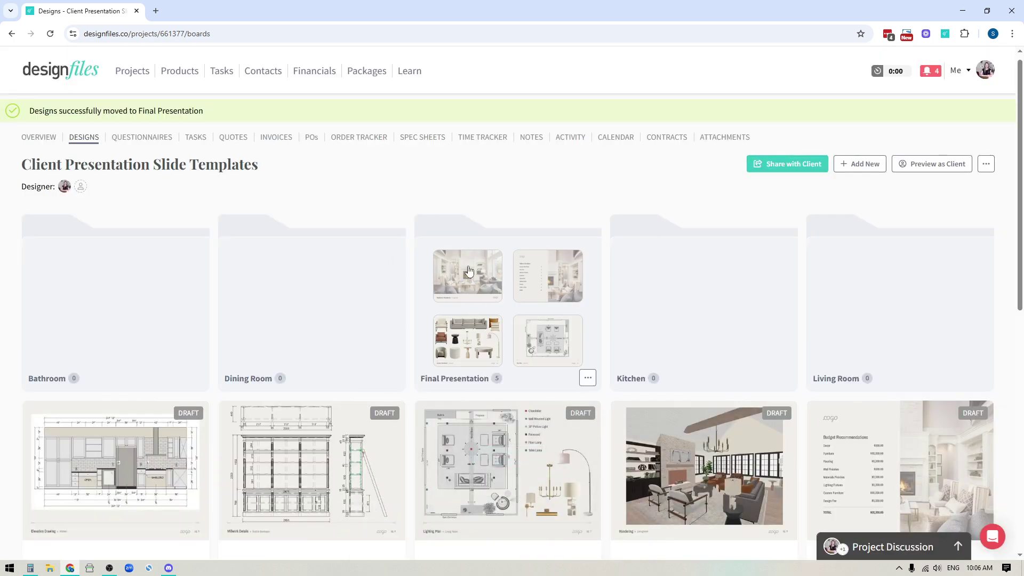
Open Final Presentation, begin moving Cover Slide to another folder, then cancel.
click(448, 380)
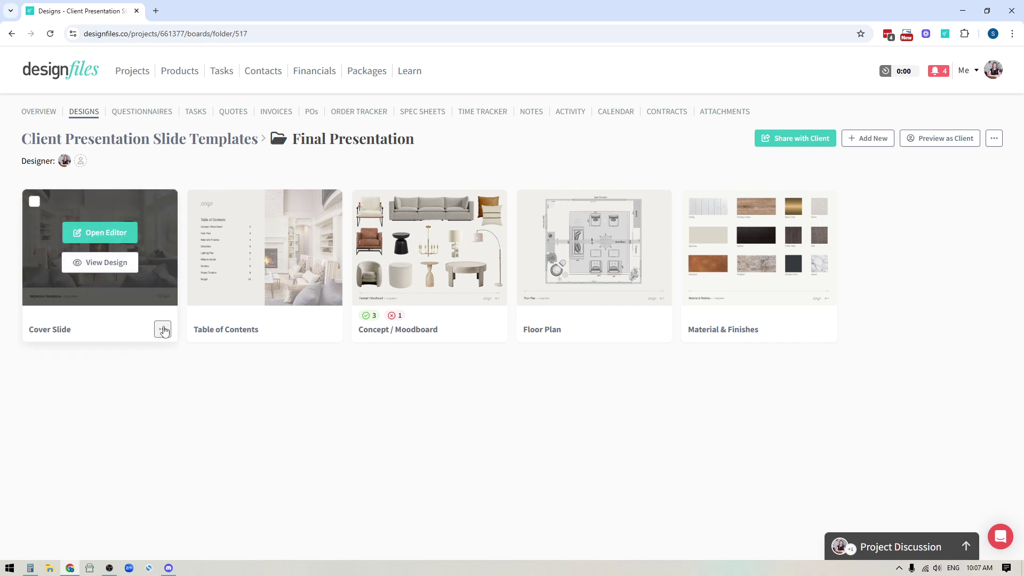
click(163, 330)
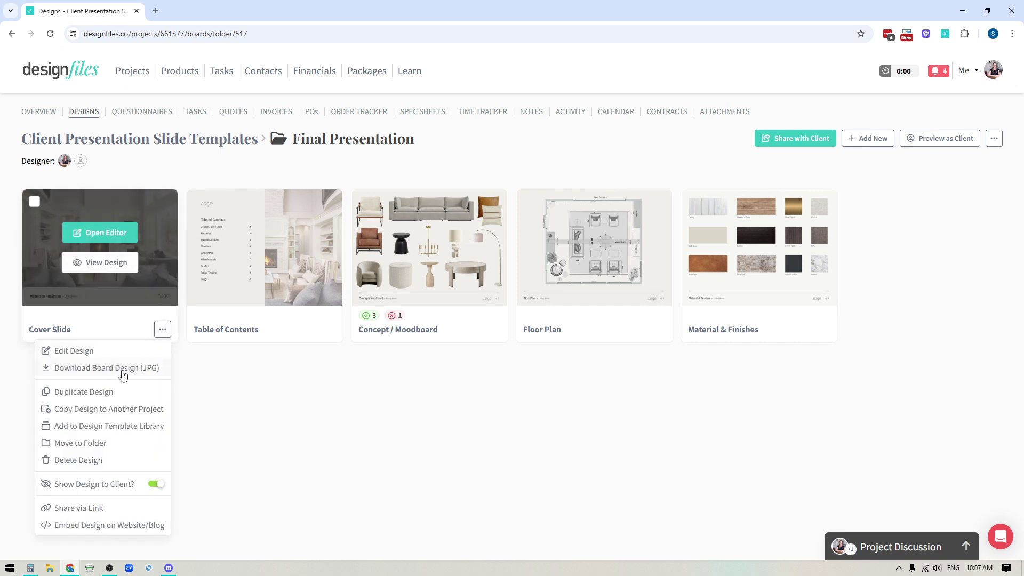
click(75, 445)
click(531, 158)
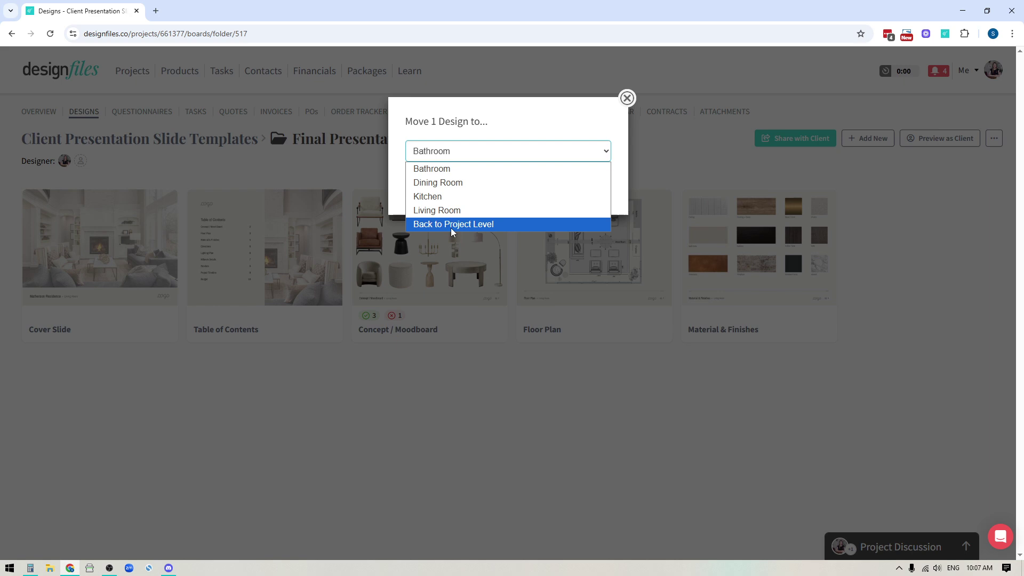
click(531, 132)
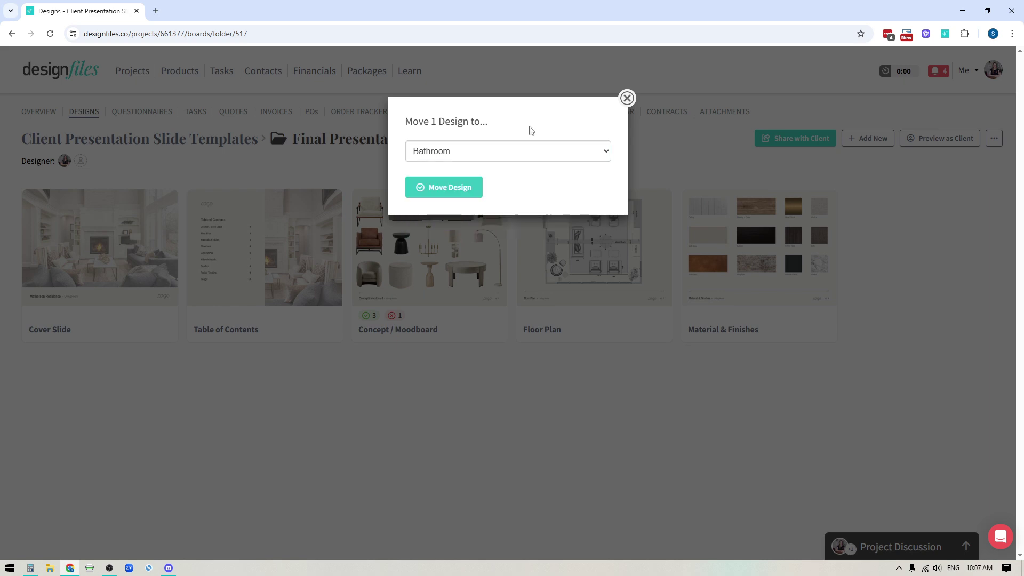
click(627, 98)
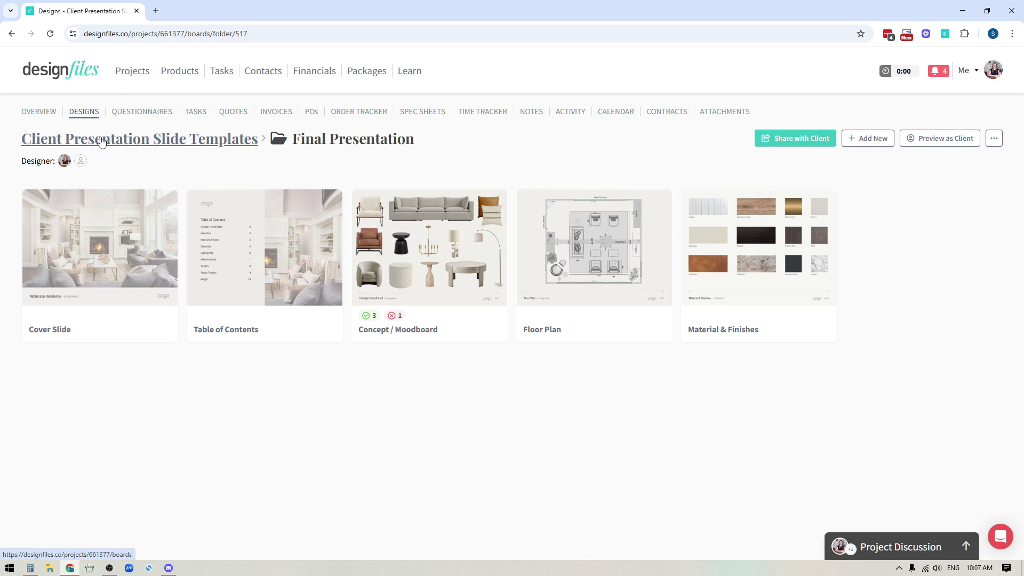
Return to the Client Presentation Slide Templates boards page and scroll through it.
click(149, 142)
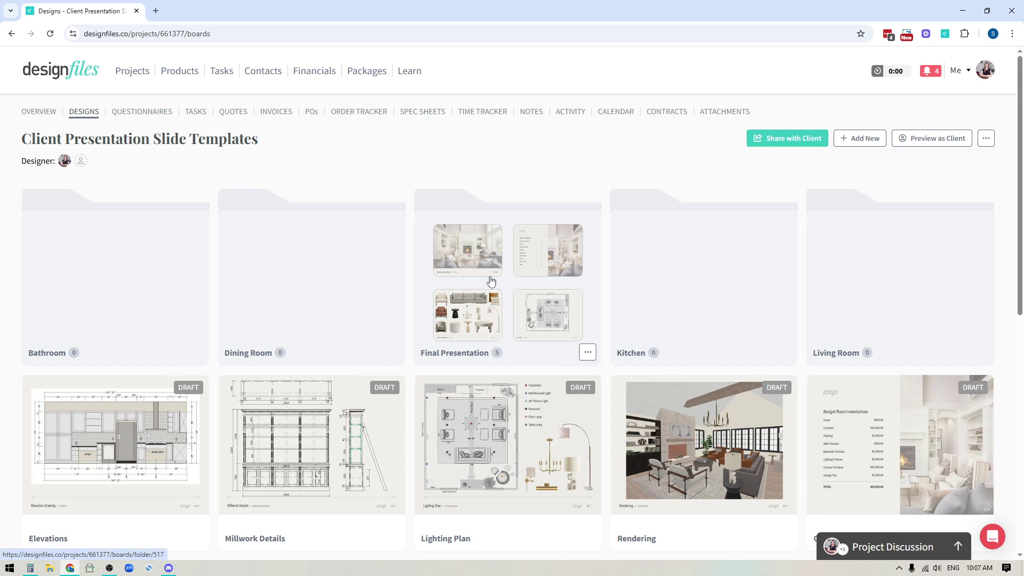
scroll(491, 281, down, 2)
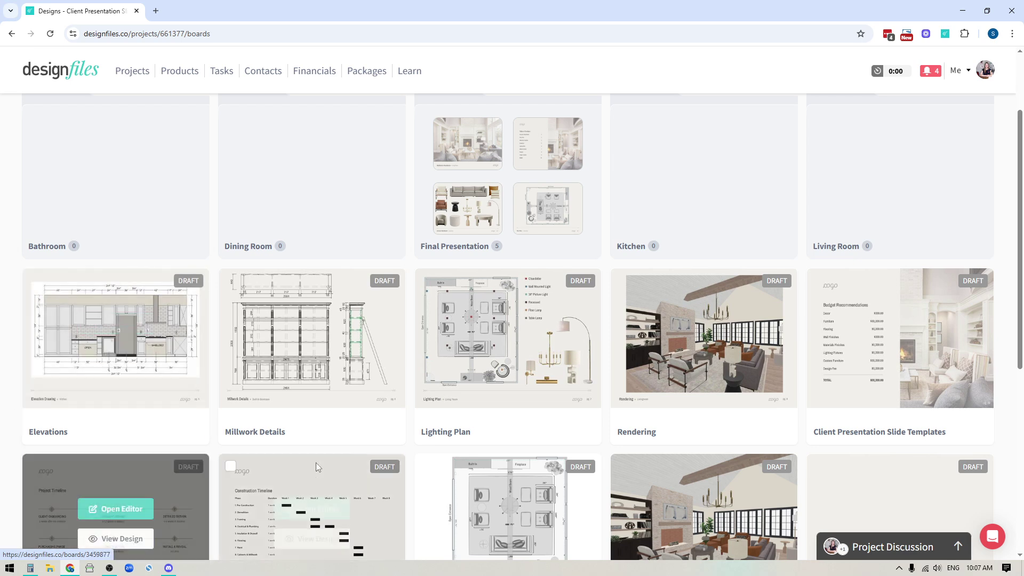
scroll(374, 464, down, 2)
scroll(586, 427, down, 2)
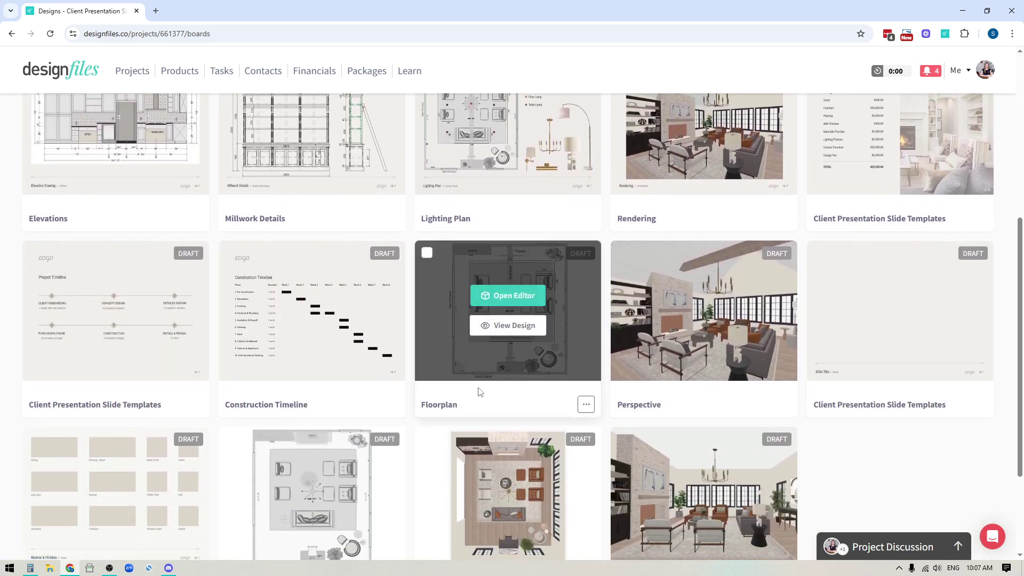
scroll(480, 392, up, 6)
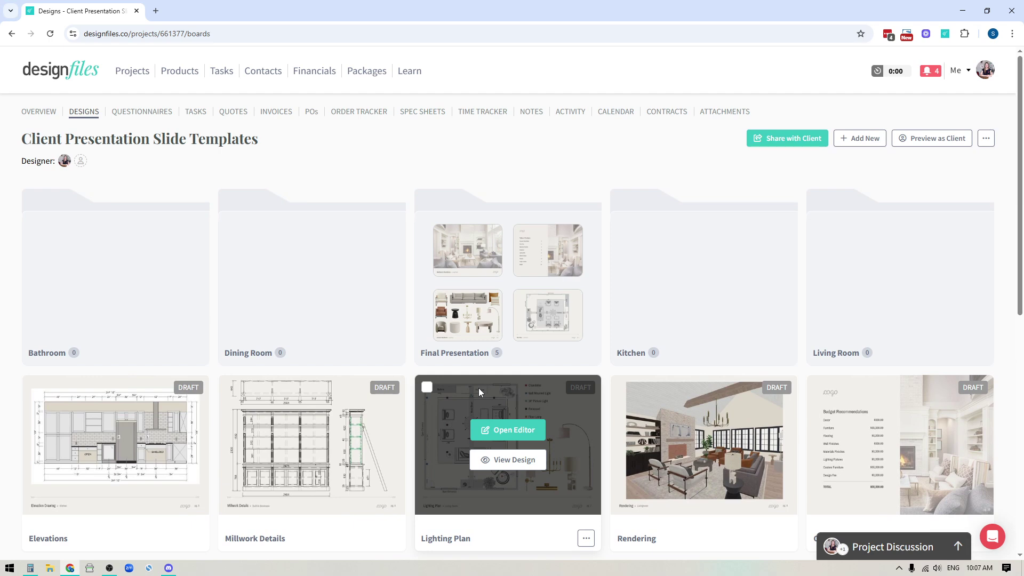
Start a client share, excluding the Floor Plan and Material & Finishes boards from Final Presentation.
click(786, 139)
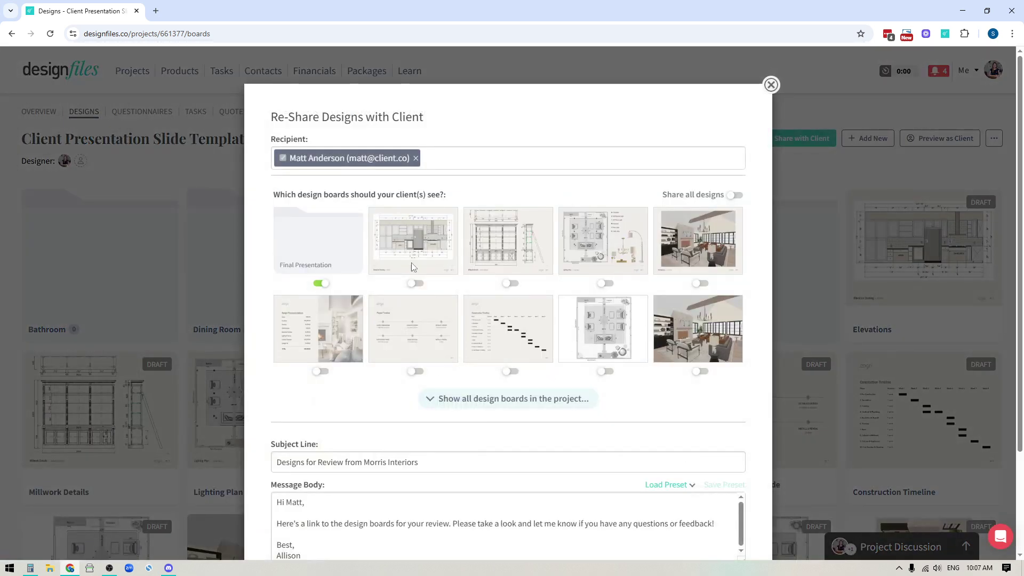
click(479, 399)
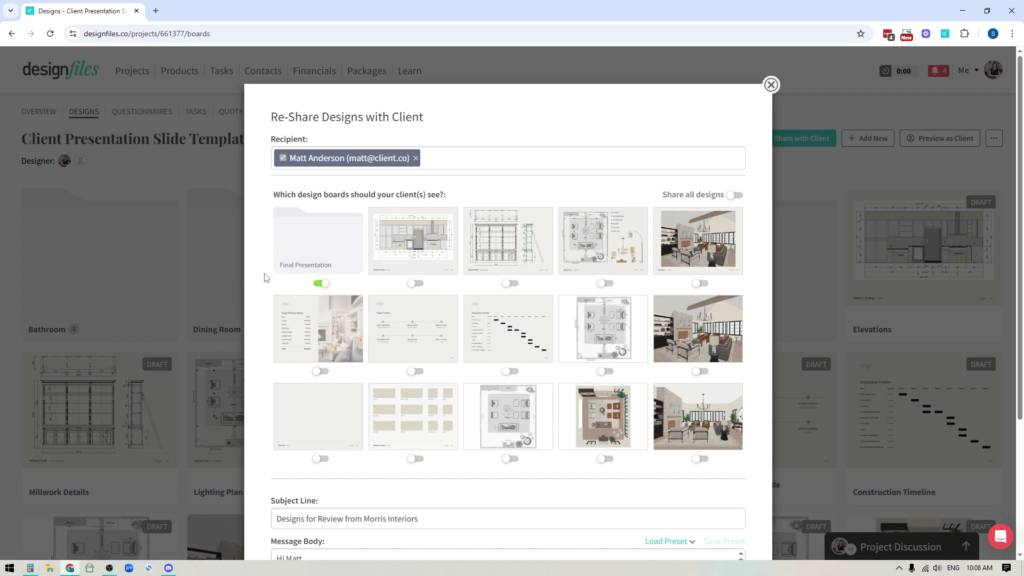
click(295, 271)
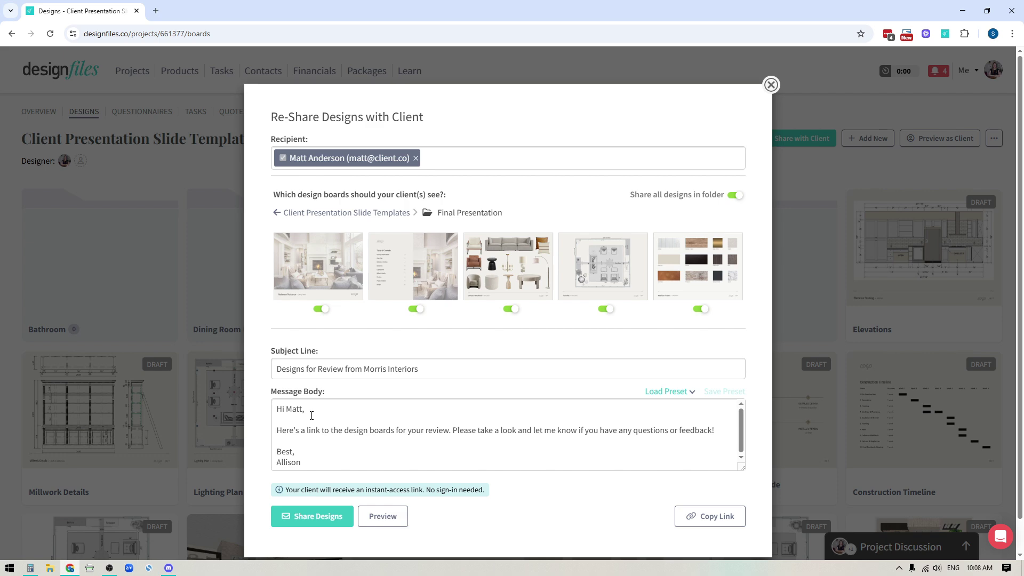
click(736, 195)
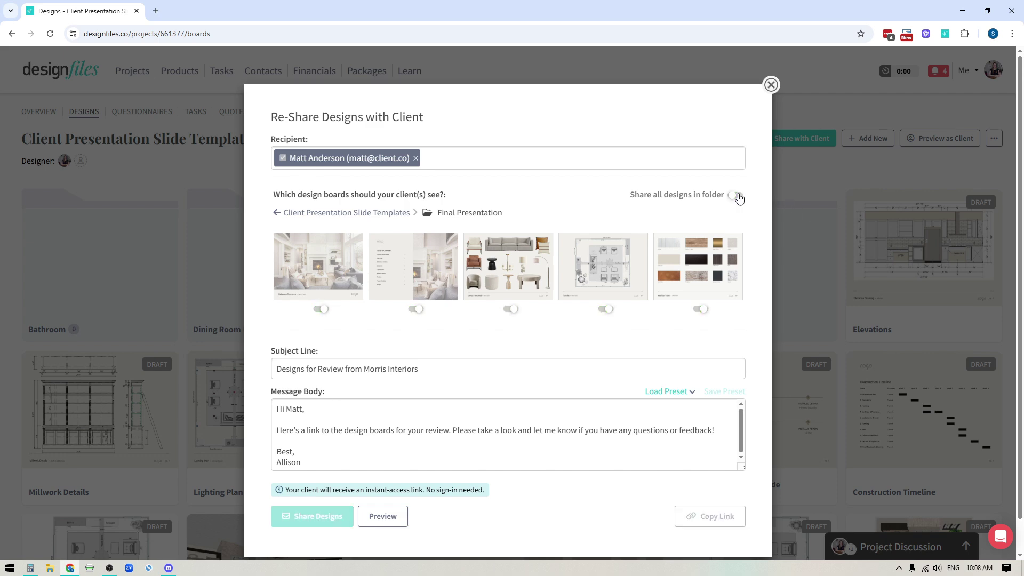
click(733, 196)
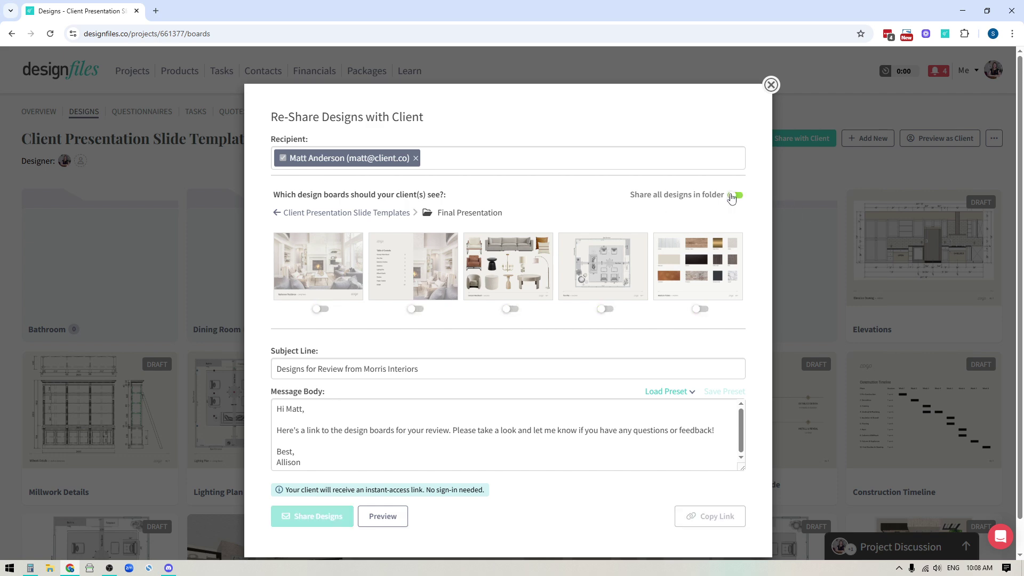
click(700, 308)
click(605, 309)
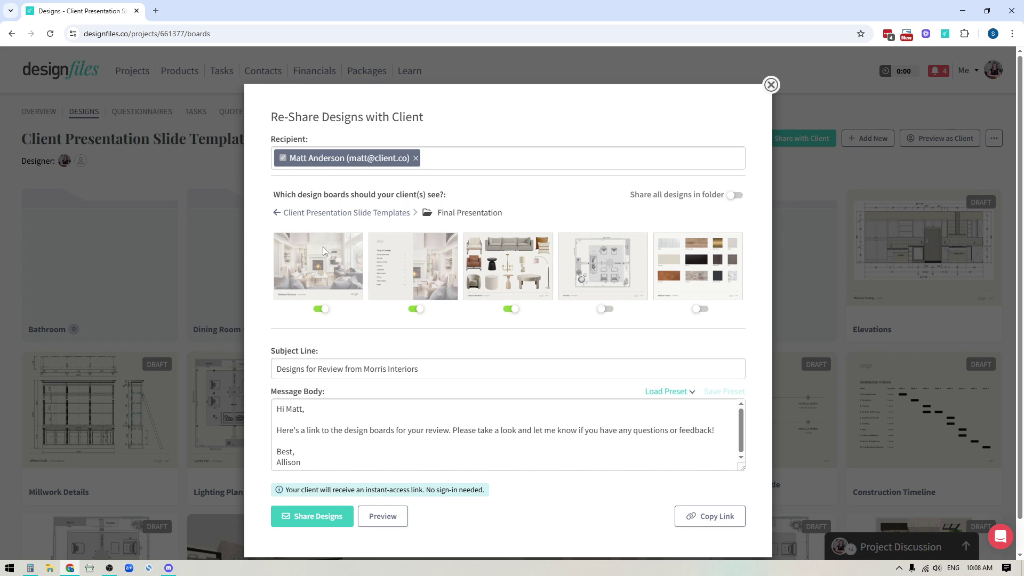
click(276, 213)
mouse_move(321, 285)
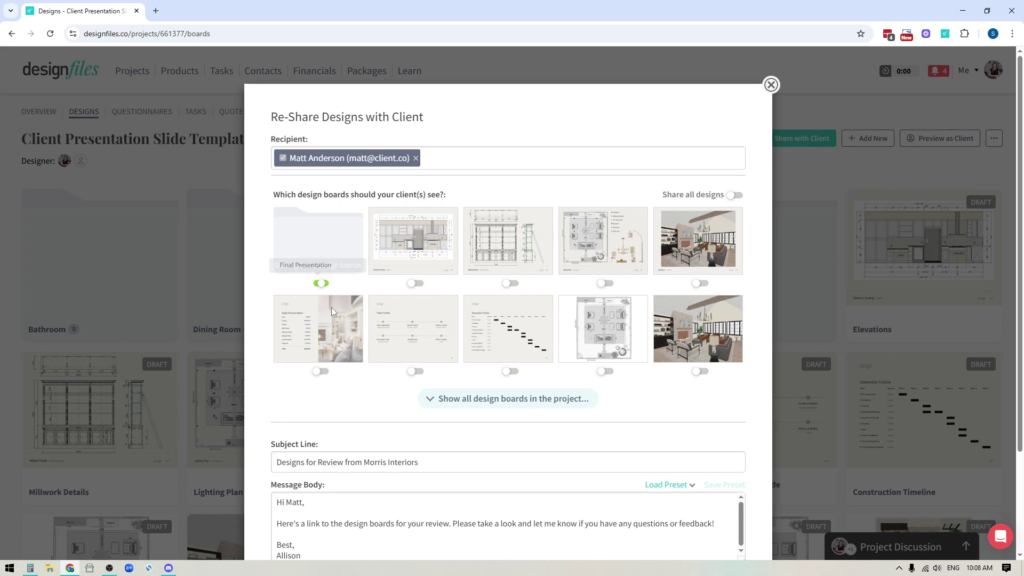
Turn on sharing for the elevations, millwork details and lighting plan boards.
click(415, 283)
click(511, 283)
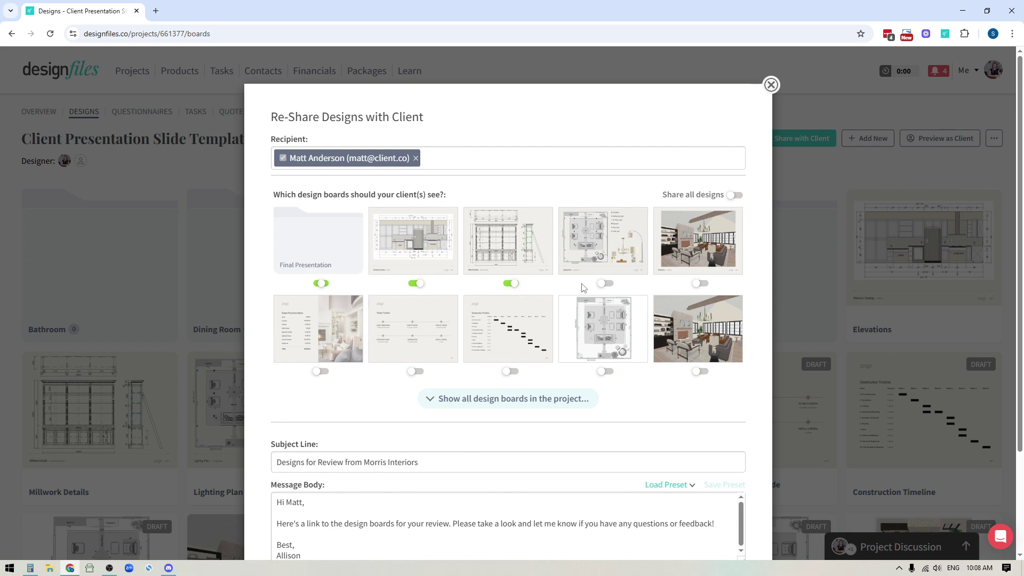
click(608, 284)
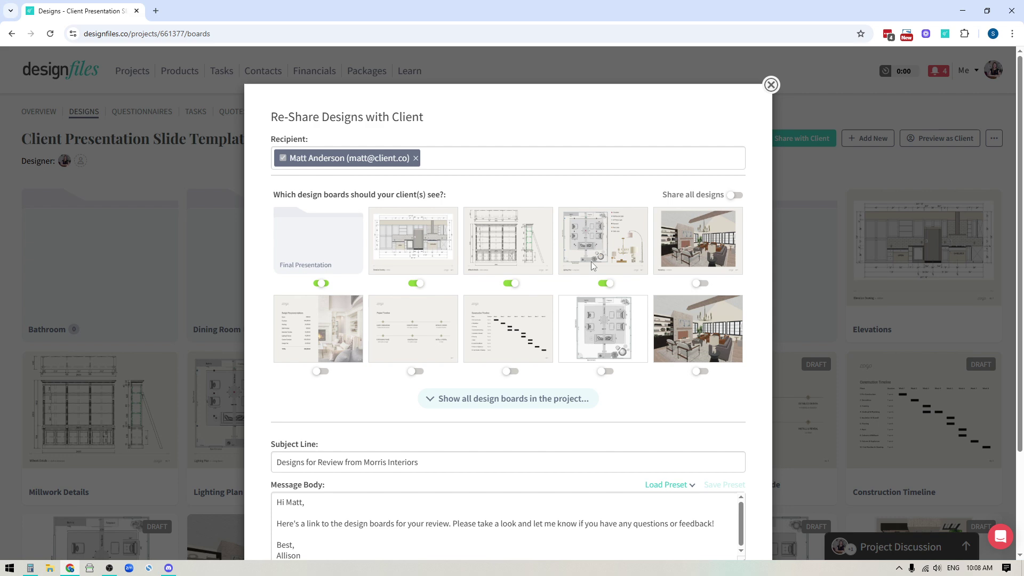
scroll(591, 261, down, 2)
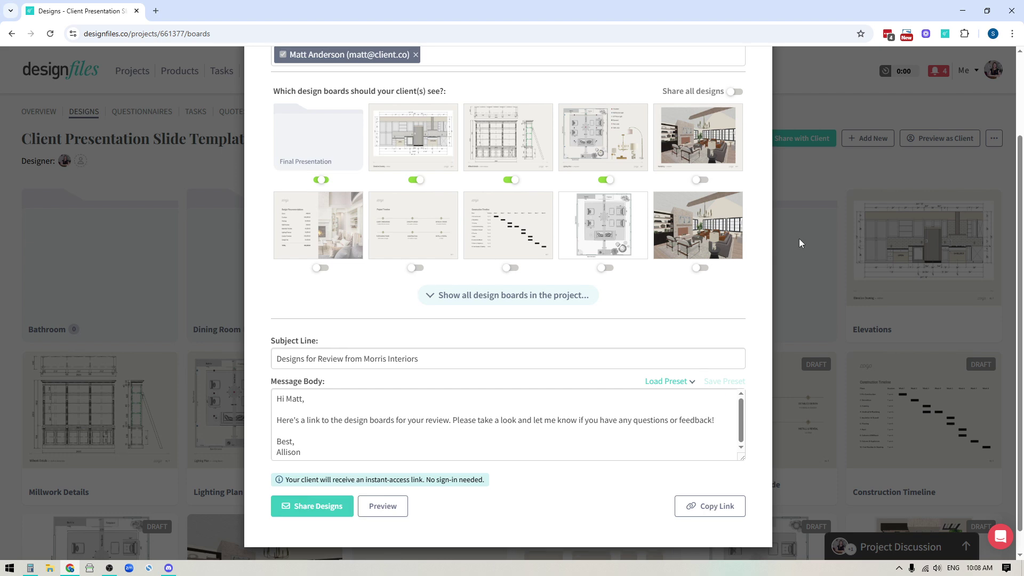
scroll(799, 239, up, 3)
Close the share window, then start deleting Final Presentation but cancel.
click(772, 87)
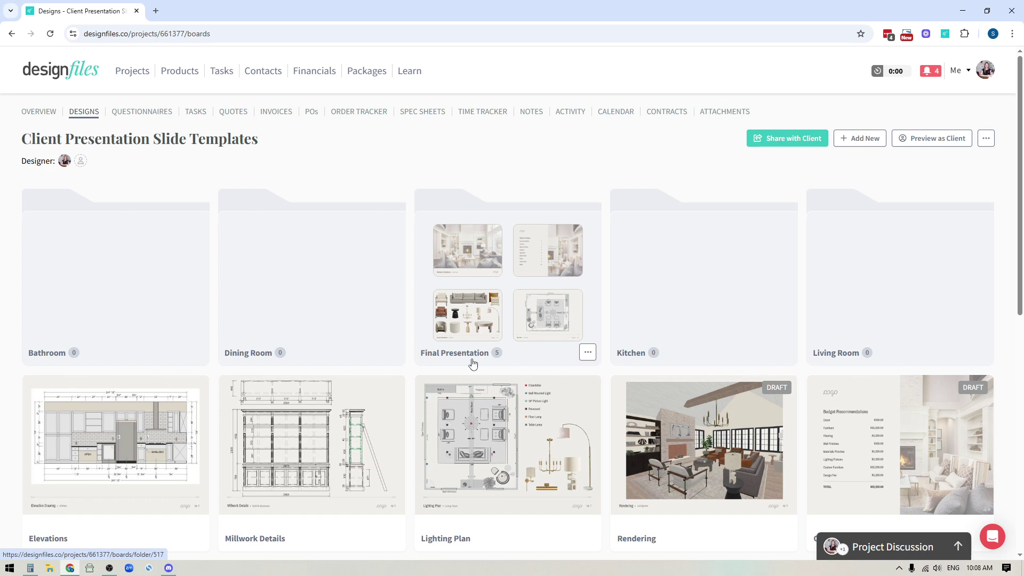
click(587, 352)
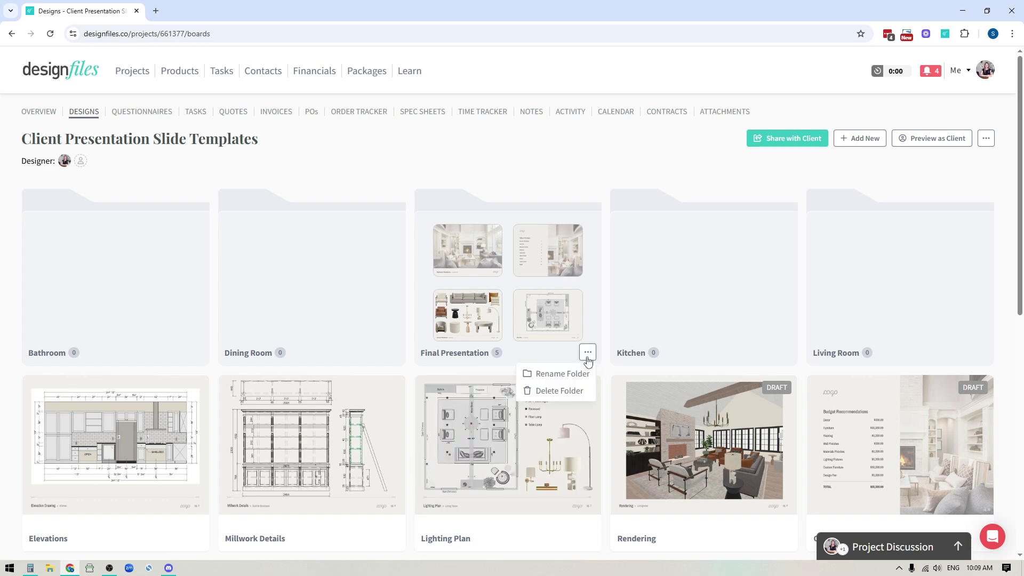
click(548, 394)
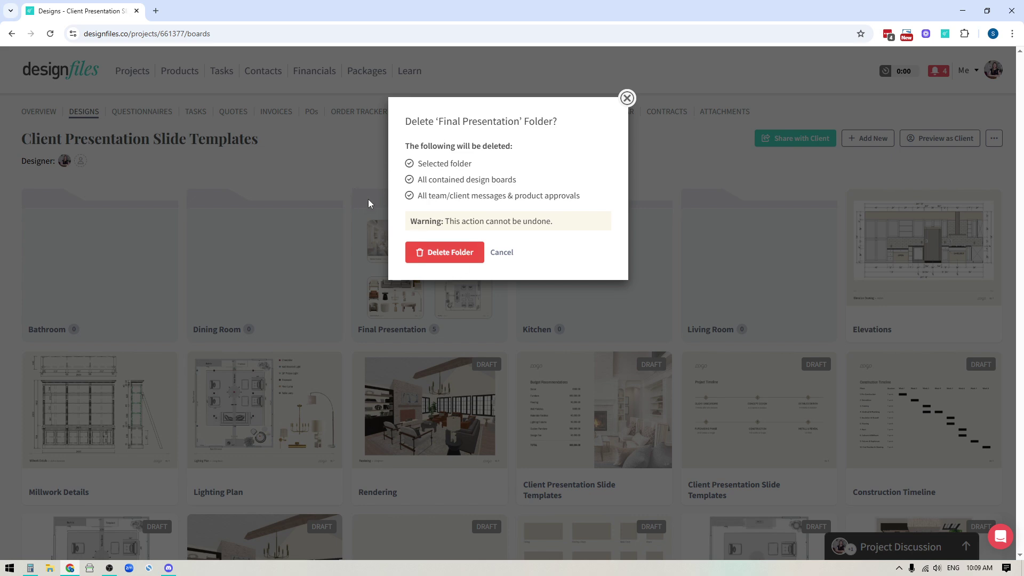
click(503, 252)
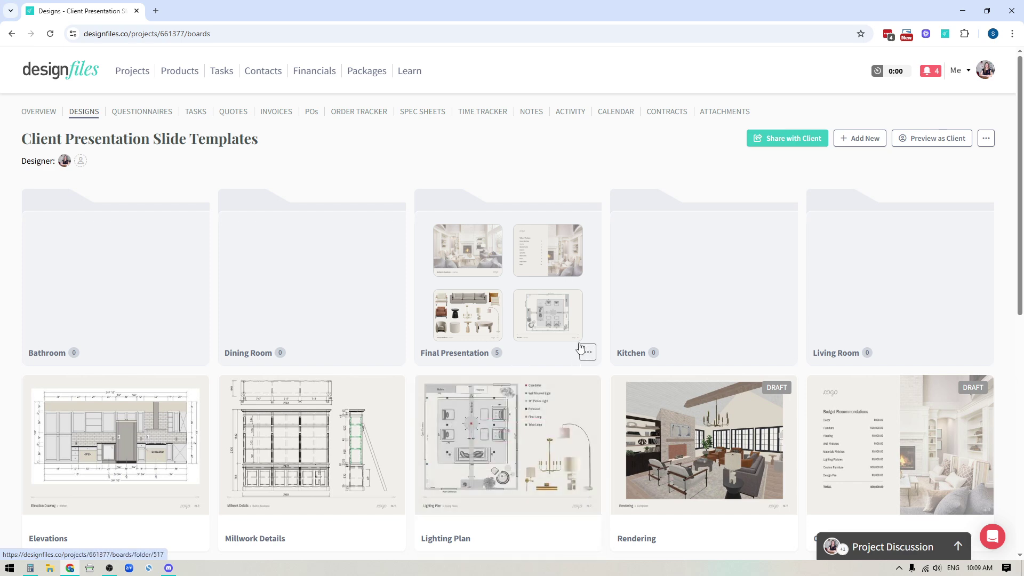
Open Final Presentation and select all five of its boards.
click(425, 224)
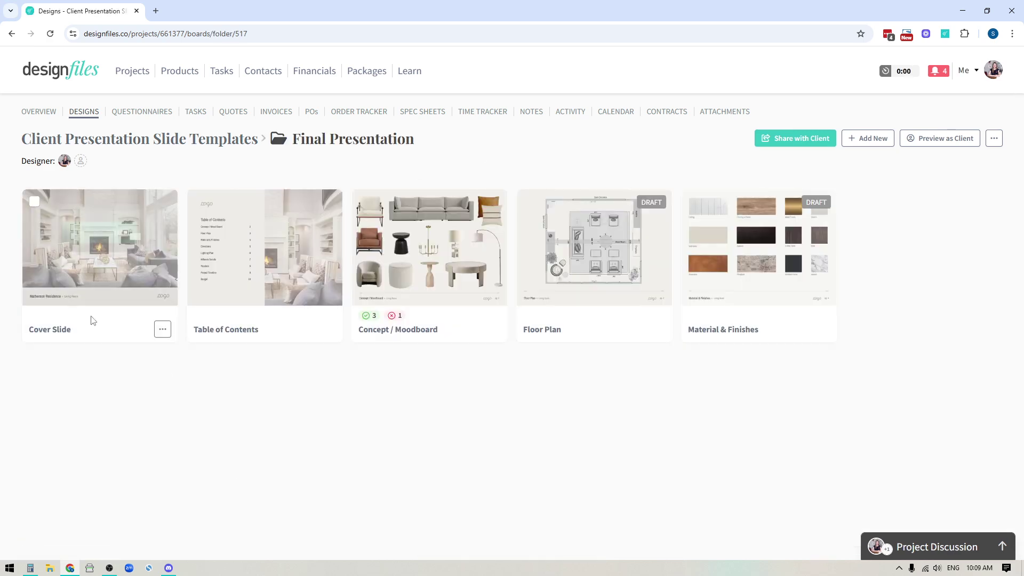
click(35, 202)
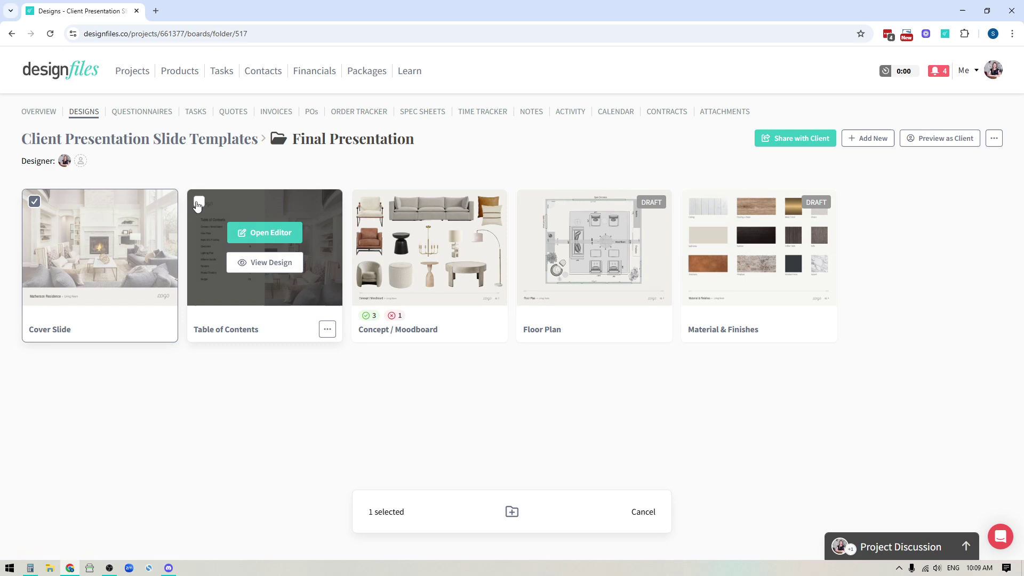
click(198, 203)
click(364, 203)
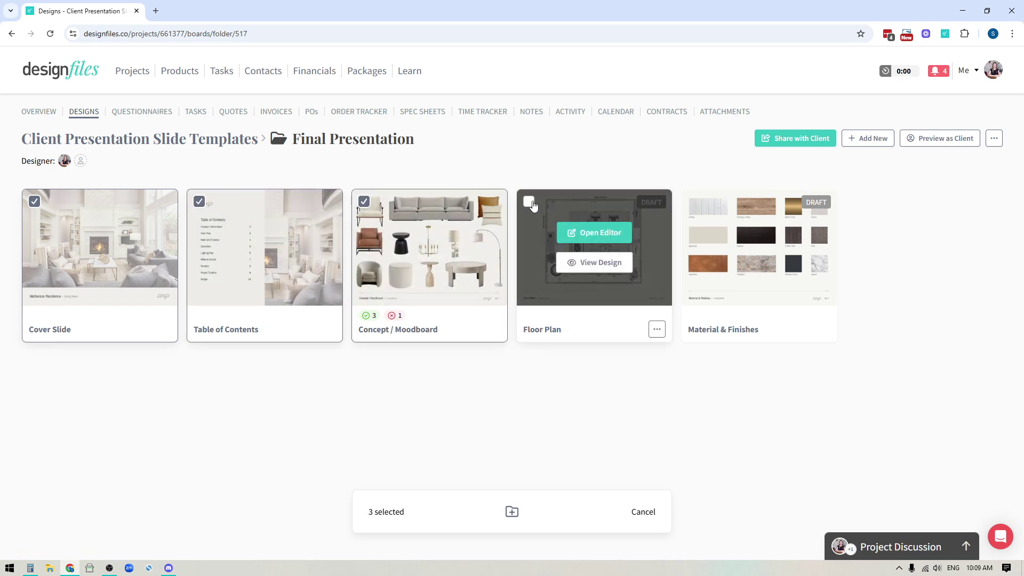
click(531, 204)
click(696, 203)
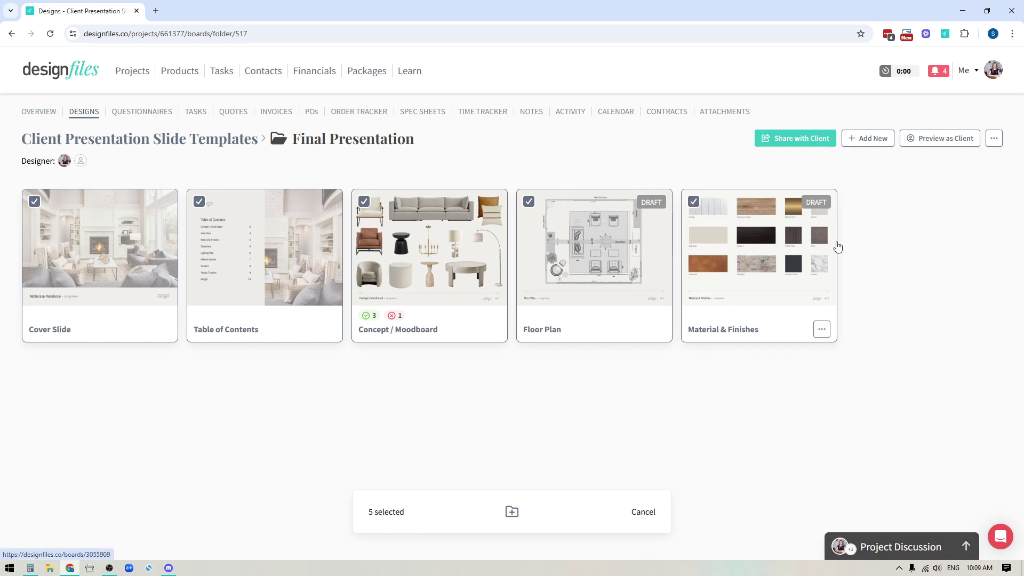
Move the selected boards Back to Project Level and return to the main boards page.
click(512, 513)
click(485, 151)
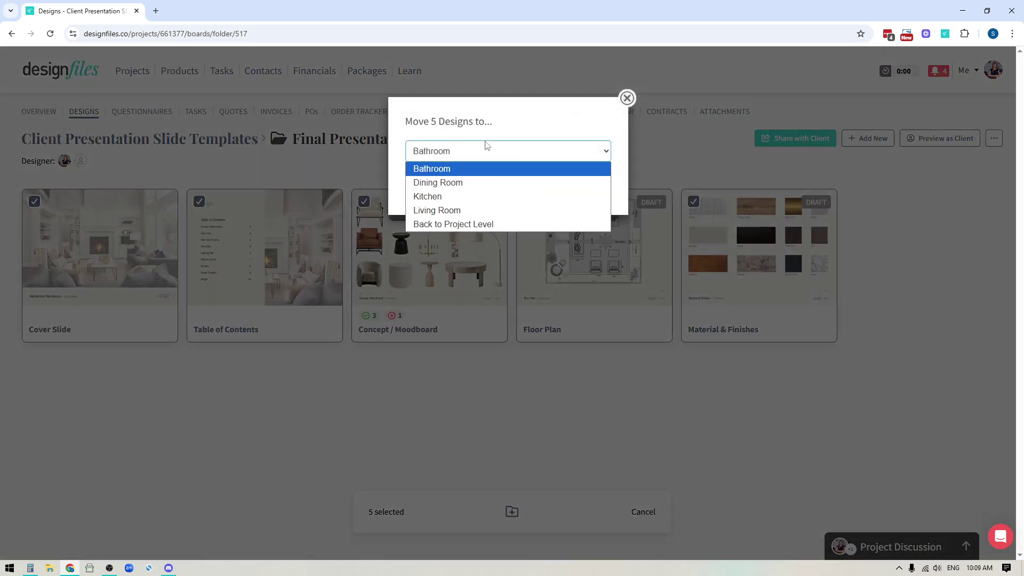
click(457, 225)
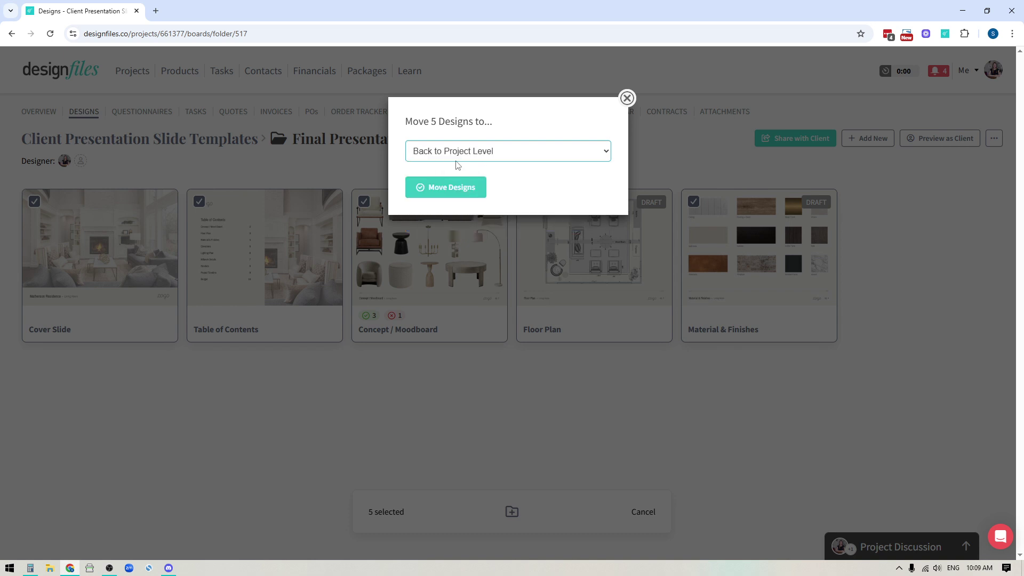
click(450, 192)
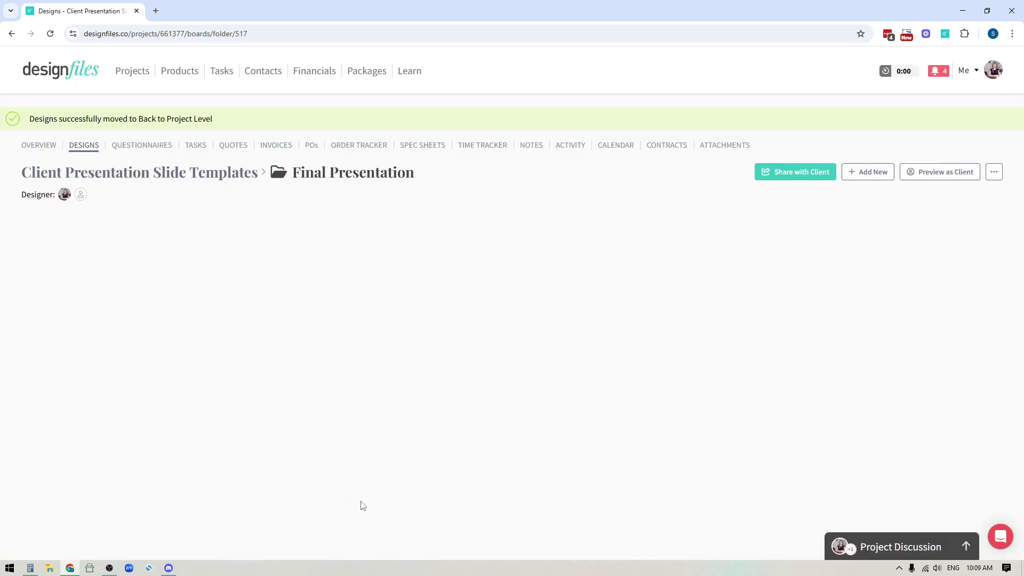
click(93, 174)
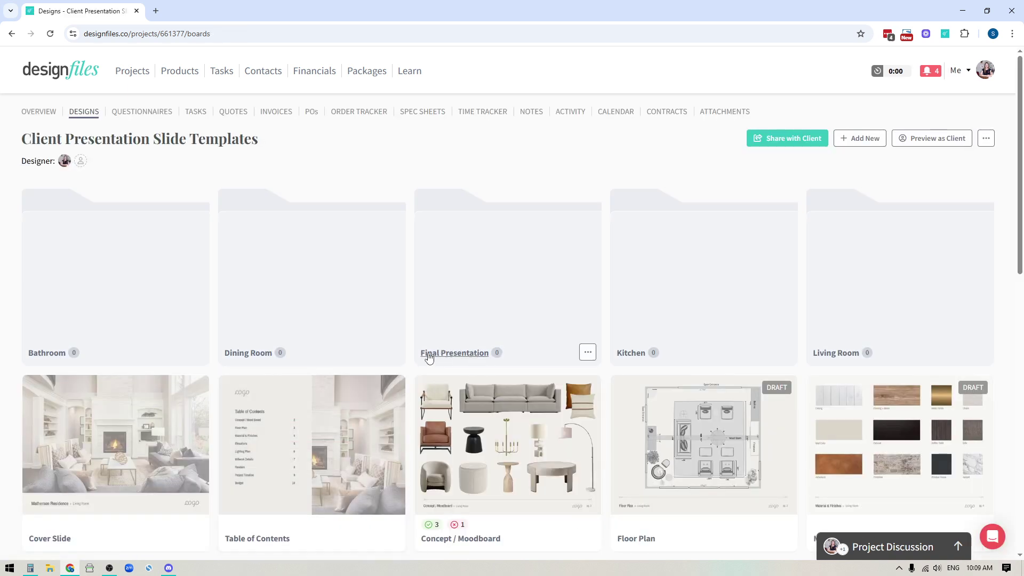
Delete the Final Presentation folder from its options menu, confirming with Delete Folder.
click(587, 352)
click(586, 352)
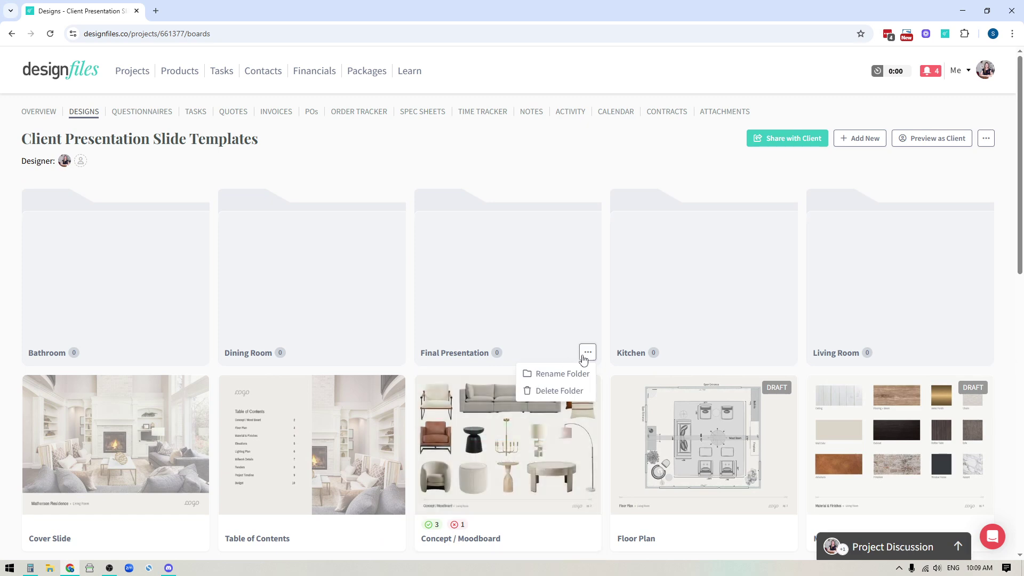
click(559, 391)
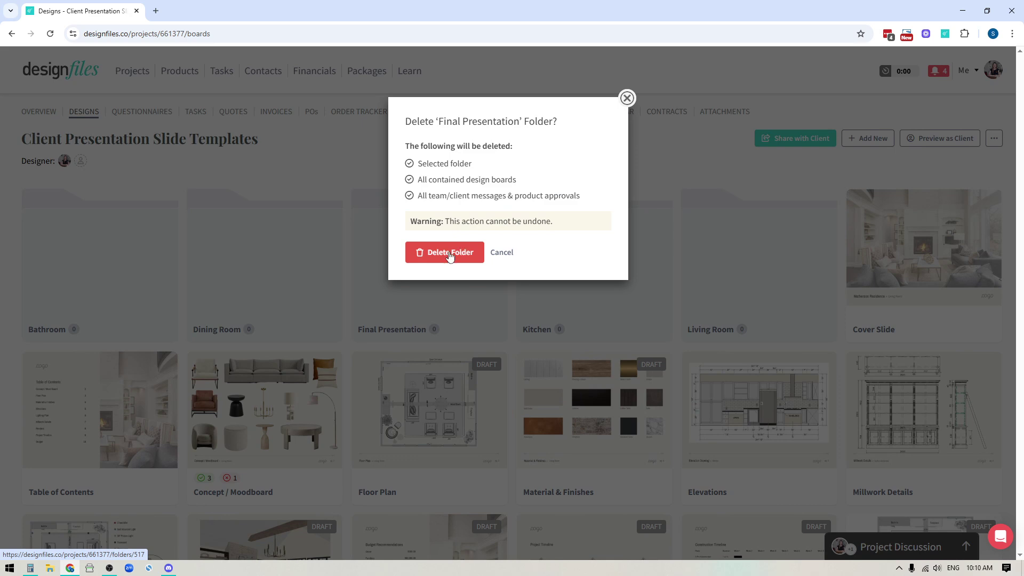
click(450, 255)
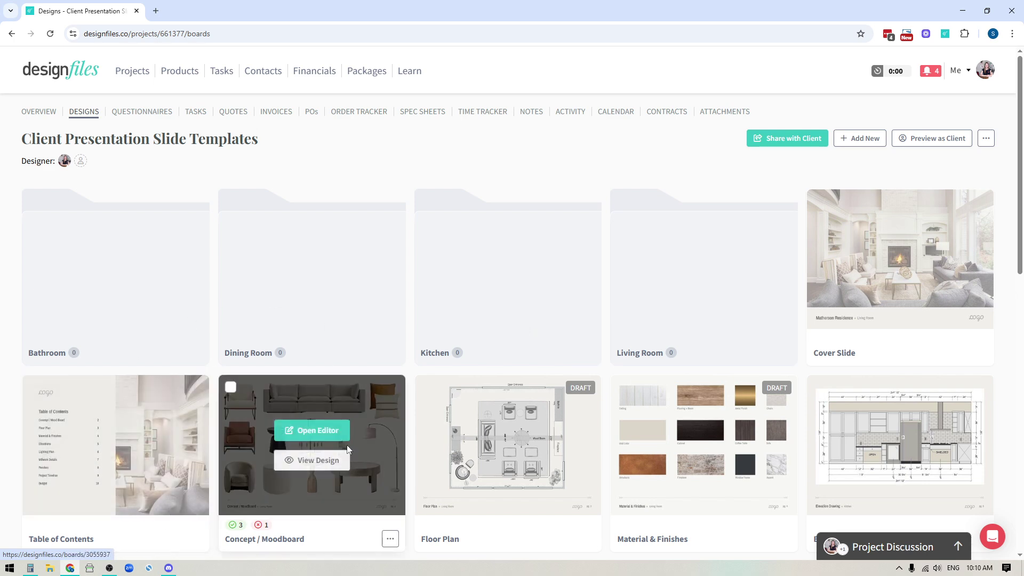
mouse_move(572, 443)
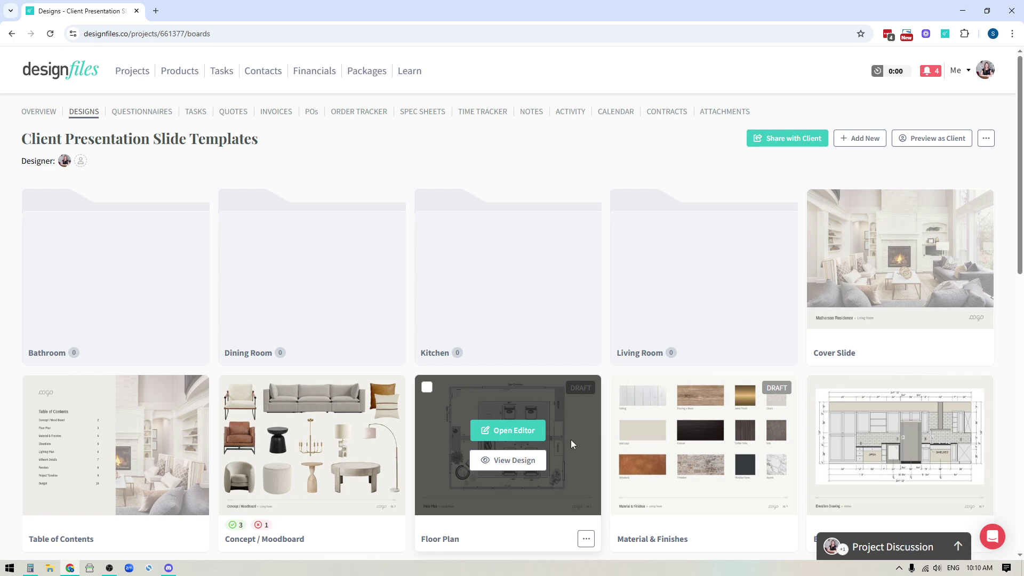
scroll(570, 440, down, 7)
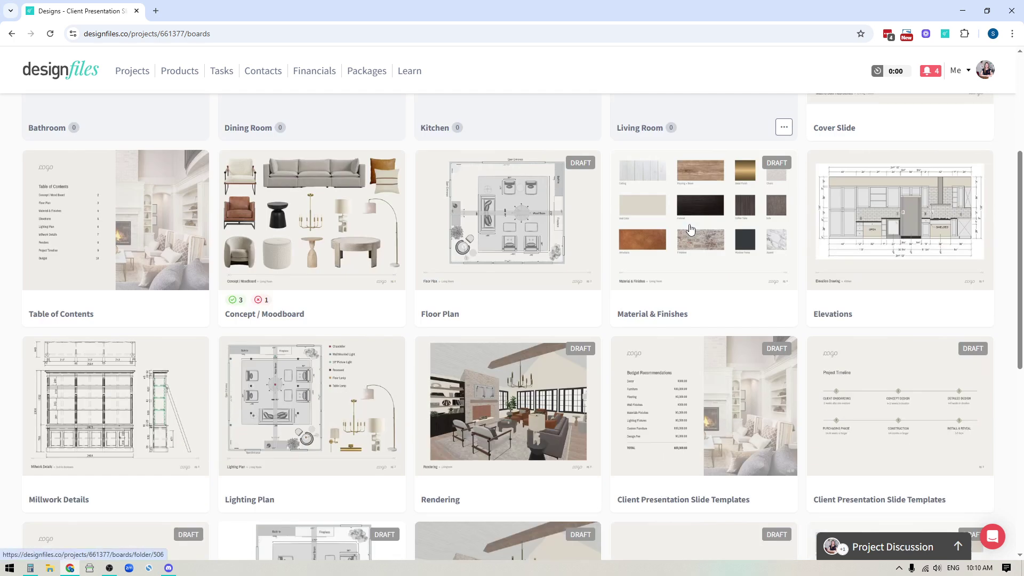
scroll(690, 224, up, 3)
scroll(689, 224, down, 3)
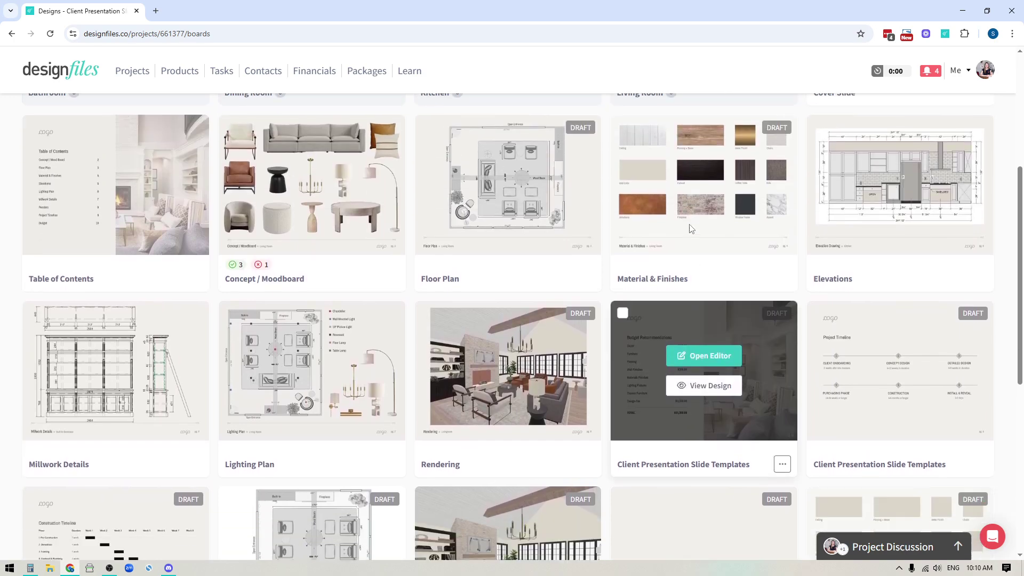
scroll(689, 224, up, 4)
scroll(689, 224, up, 4)
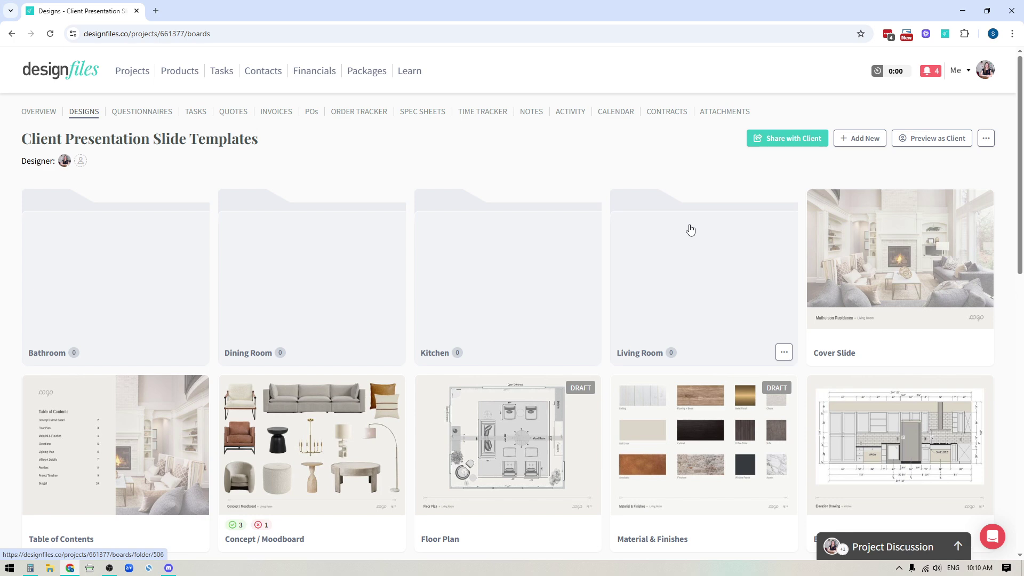